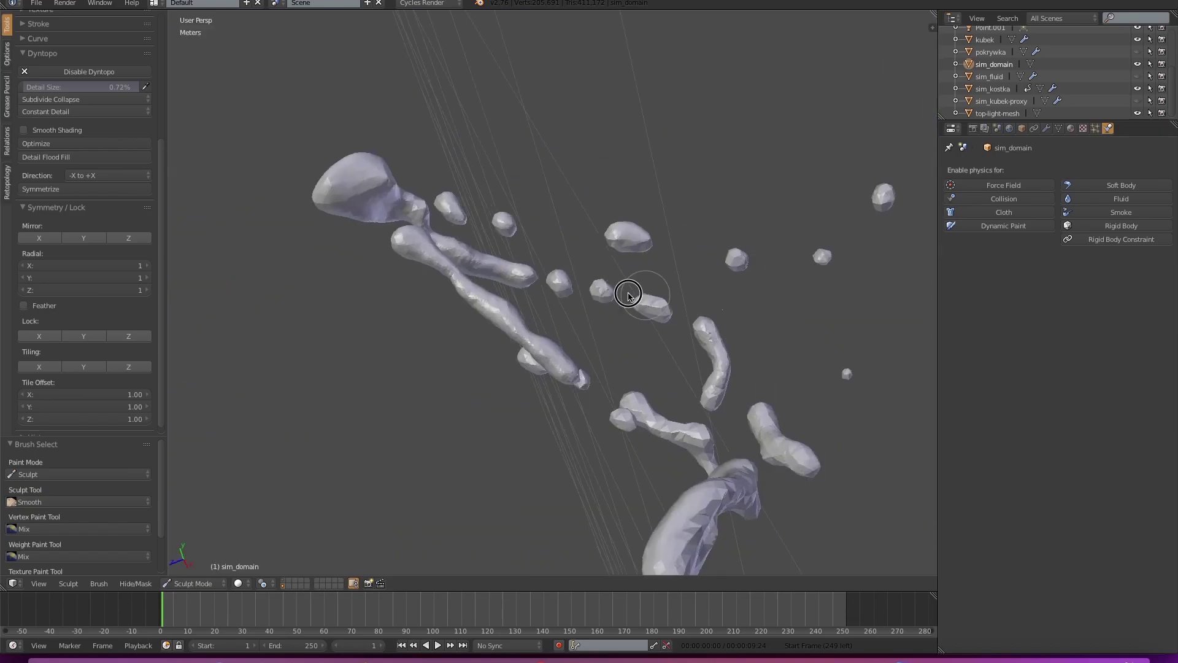
- Resize the brush and work the fluid blobs with the Smooth and Inflate brushes
mouse_move(306, 273)
middle_mouse_down()
mouse_move(847, 350)
mouse_move(605, 382)
mouse_move(402, 239)
mouse_move(844, 374)
mouse_move(481, 382)
mouse_move(744, 356)
mouse_move(664, 484)
mouse_move(683, 469)
mouse_move(706, 326)
mouse_move(313, 316)
middle_mouse_up()
key("shift+f")
key("s")
scroll(84, 246, "up", 5)
left_click(84, 66)
left_click(190, 210)
- Smooth the fluid cylinder mesh from side and close-up angles
middle_click_drag(573, 429, 426, 294)
mouse_move(820, 349)
middle_mouse_down()
mouse_move(807, 487)
mouse_move(447, 341)
middle_mouse_up()
mouse_move(845, 228)
middle_mouse_down()
mouse_move(395, 386)
mouse_move(266, 413)
mouse_move(716, 145)
middle_mouse_up()
key("s")
scroll(627, 167, "up", 4)
mouse_move(627, 167)
middle_mouse_down()
mouse_move(866, 334)
mouse_move(605, 58)
middle_mouse_up()
scroll(605, 58, "up", 3)
- Delete the loose floating blob of vertices in Edit Mode, then return to sculpting
key("Tab")
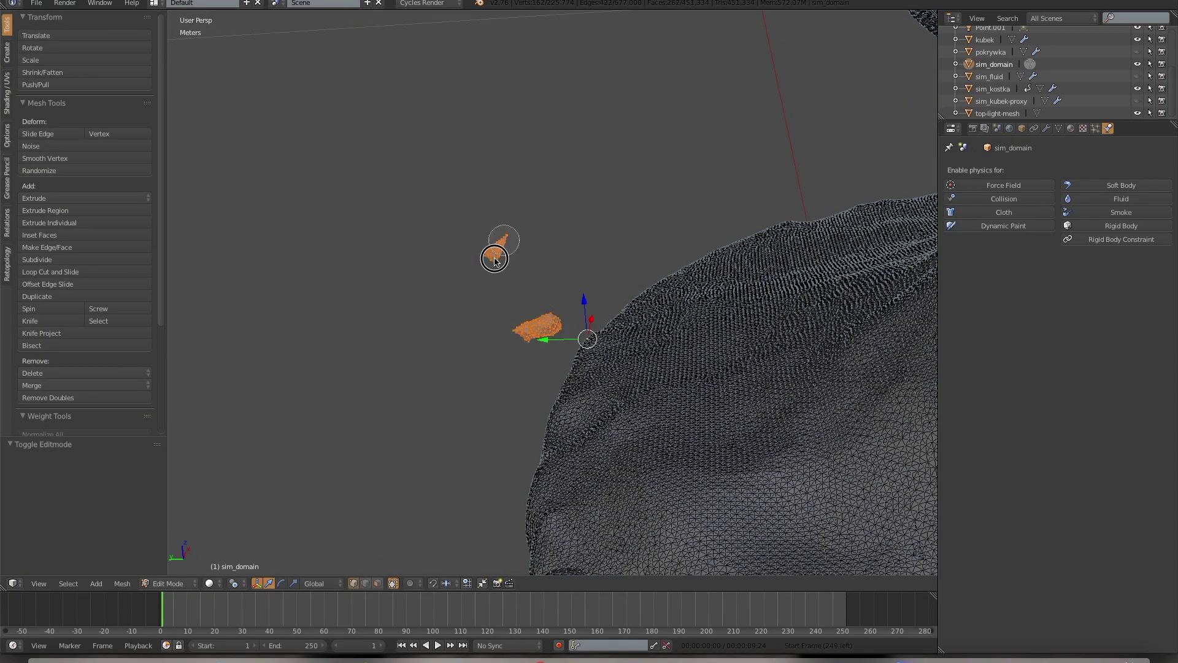
key("x")
left_click(494, 260)
left_click_drag(495, 260, 557, 319)
key("Tab")
- Turn on dynamic topology and smooth the fluid splash
mouse_move(661, 371)
middle_mouse_down()
mouse_move(376, 356)
mouse_move(495, 406)
middle_mouse_up()
scroll(495, 407, "up", 3)
scroll(491, 325, "down", 5)
key("ctrl+d")
scroll(519, 245, "up", 5)
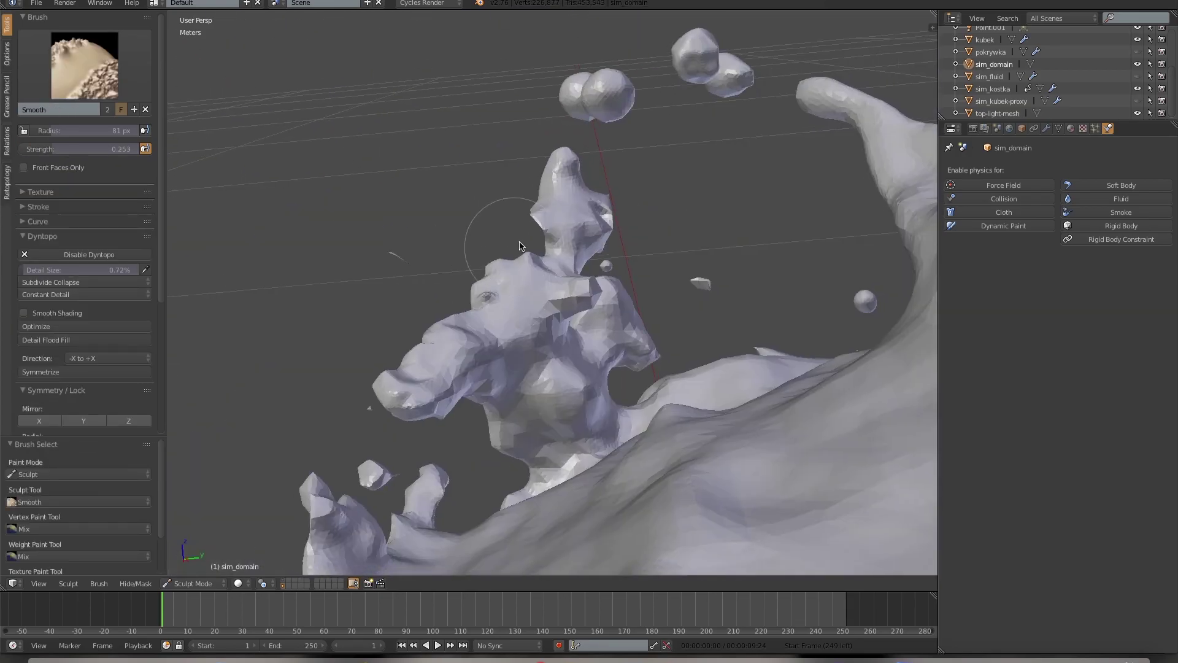
key("shift+s")
mouse_move(526, 476)
middle_mouse_down()
mouse_move(590, 413)
mouse_move(617, 163)
mouse_move(507, 255)
mouse_move(605, 329)
mouse_move(503, 270)
middle_mouse_up()
- Refine the splash with the Pinch, Smooth, Inflate and Blob brushes
key("p")
left_click(85, 65)
mouse_move(197, 192)
middle_mouse_down()
mouse_move(408, 389)
mouse_move(595, 321)
mouse_move(464, 105)
mouse_move(575, 295)
mouse_move(690, 245)
mouse_move(487, 315)
mouse_move(610, 461)
mouse_move(518, 404)
mouse_move(421, 208)
mouse_move(679, 252)
mouse_move(302, 211)
mouse_move(484, 333)
middle_mouse_up()
key("shift+s")
key("i")
key("1")
mouse_move(443, 177)
middle_mouse_down()
mouse_move(536, 257)
mouse_move(701, 256)
mouse_move(560, 202)
mouse_move(515, 322)
mouse_move(257, 489)
mouse_move(557, 400)
middle_mouse_up()
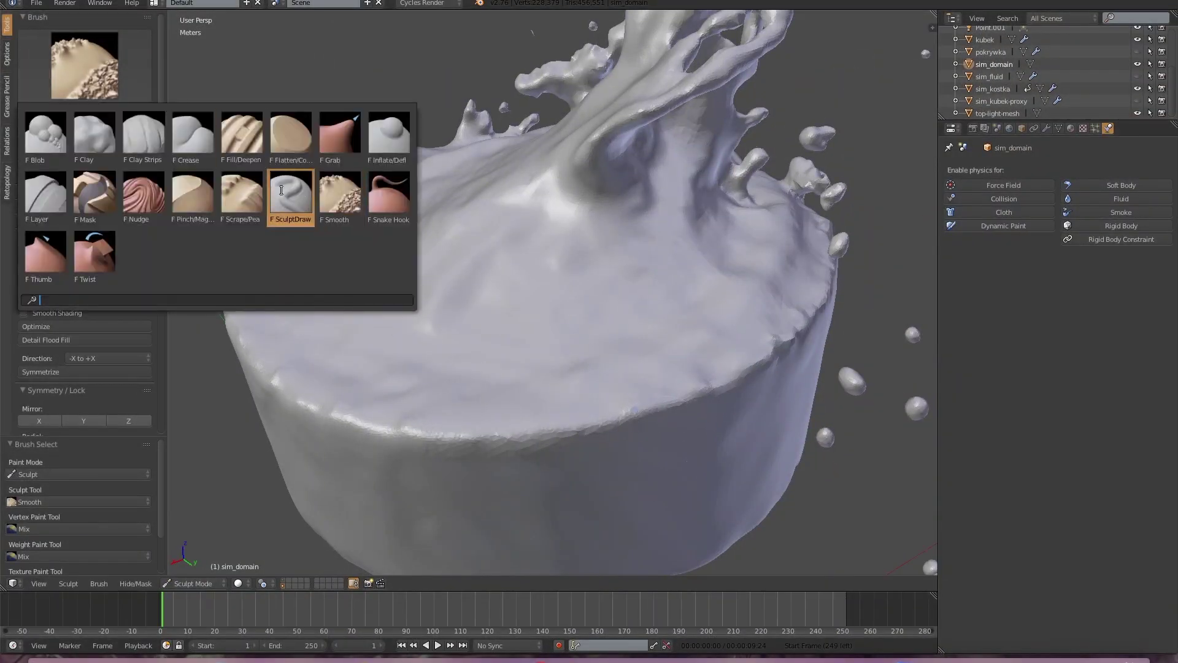
- Reshape the splash rim and surface with the Flatten, Clay and Smooth brushes
left_click(291, 135)
mouse_move(690, 368)
middle_mouse_down()
mouse_move(633, 359)
mouse_move(729, 261)
mouse_move(457, 354)
mouse_move(379, 329)
mouse_move(315, 368)
mouse_move(243, 371)
middle_mouse_up()
key("c")
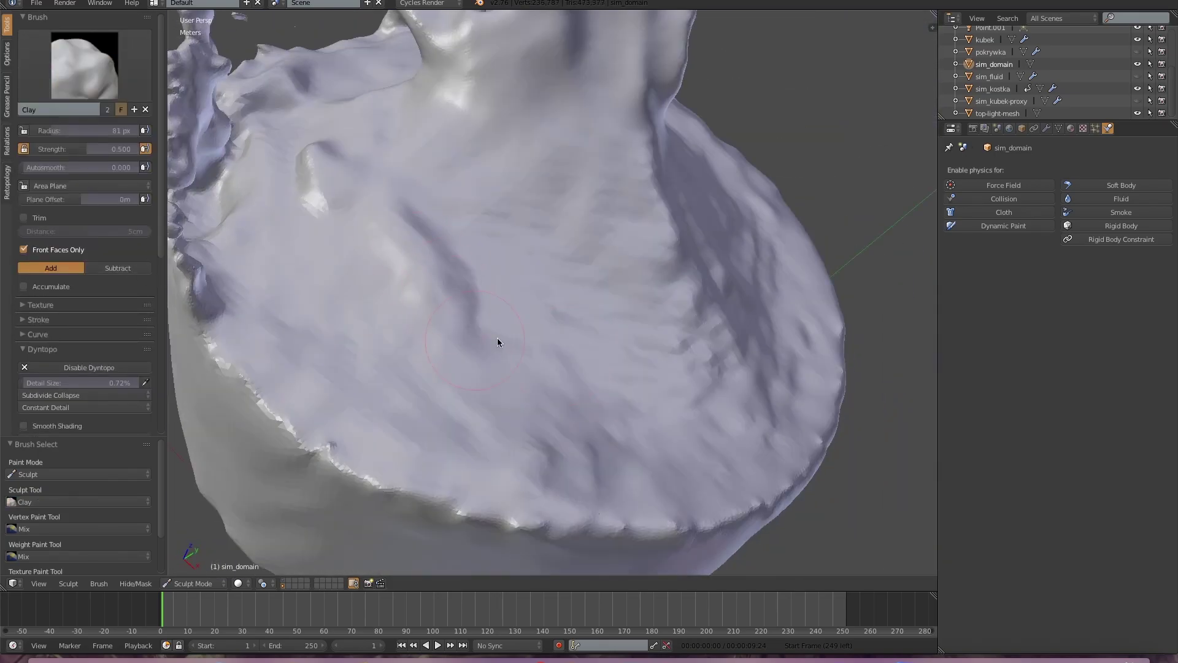
middle_click_drag(497, 350, 568, 326)
key("shift+s")
scroll(532, 228, "up", 3)
scroll(532, 229, "down", 3)
mouse_move(531, 228)
middle_mouse_down()
mouse_move(654, 321)
mouse_move(650, 148)
mouse_move(806, 240)
middle_mouse_up()
scroll(650, 147, "down", 3)
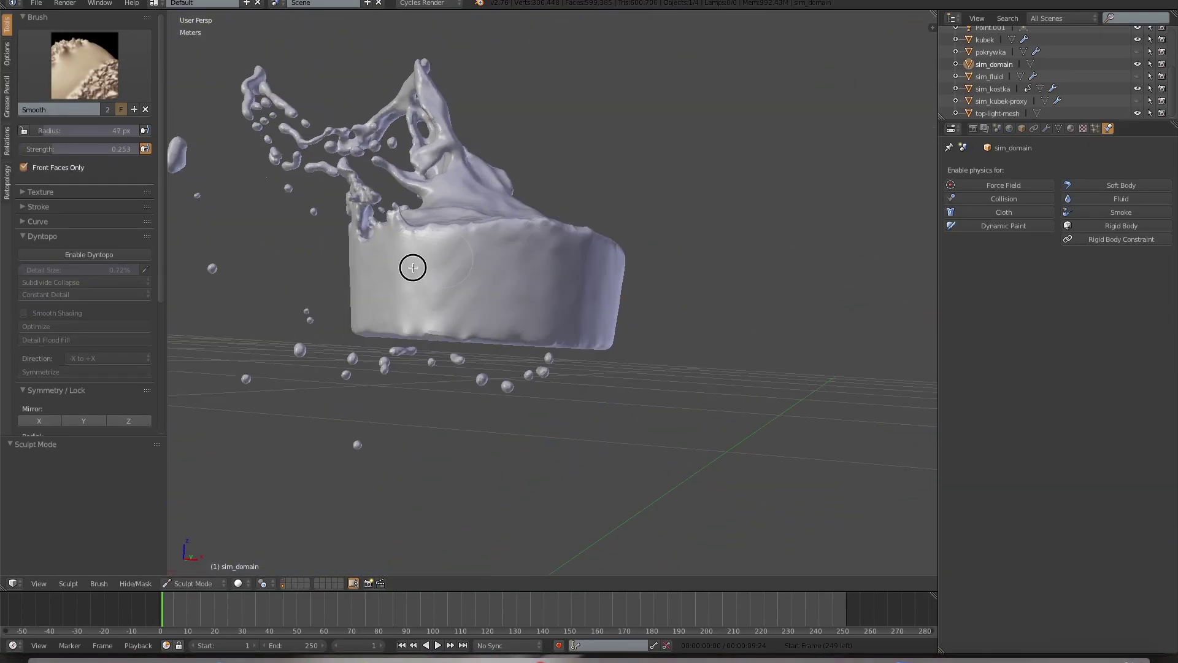
mouse_move(413, 268)
middle_mouse_down()
mouse_move(632, 269)
mouse_move(539, 271)
mouse_move(647, 188)
middle_mouse_up()
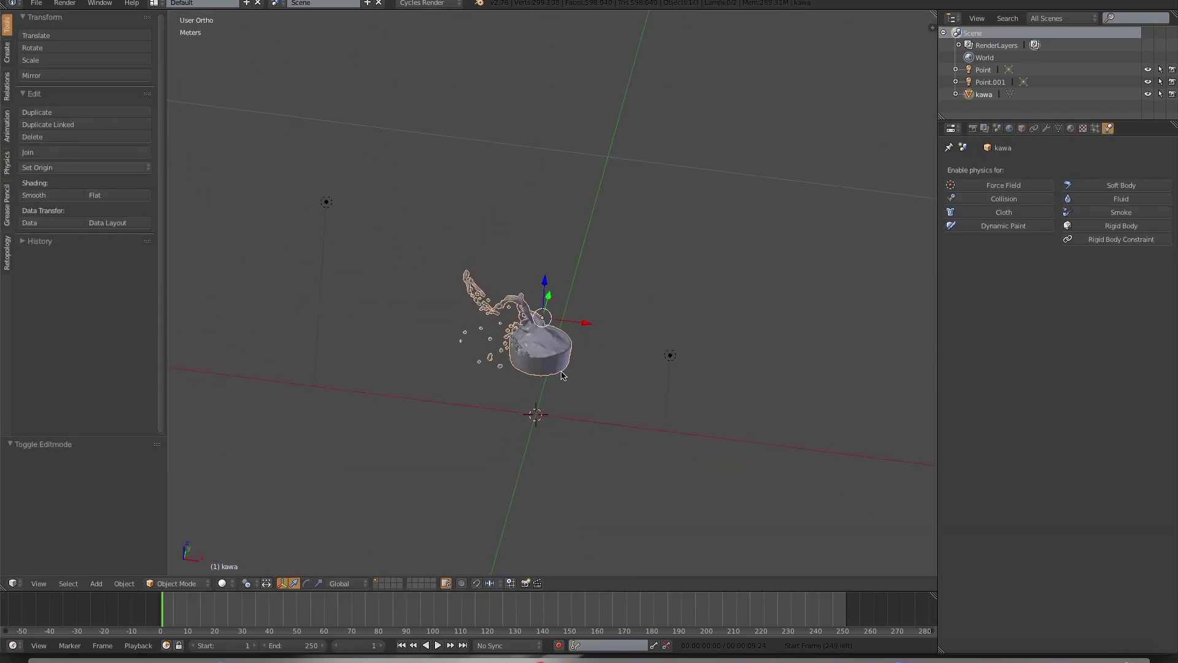
- Select the whole splash mesh in Edit Mode and move it along Z
key("Tab")
key("a")
key("g")
key("z")
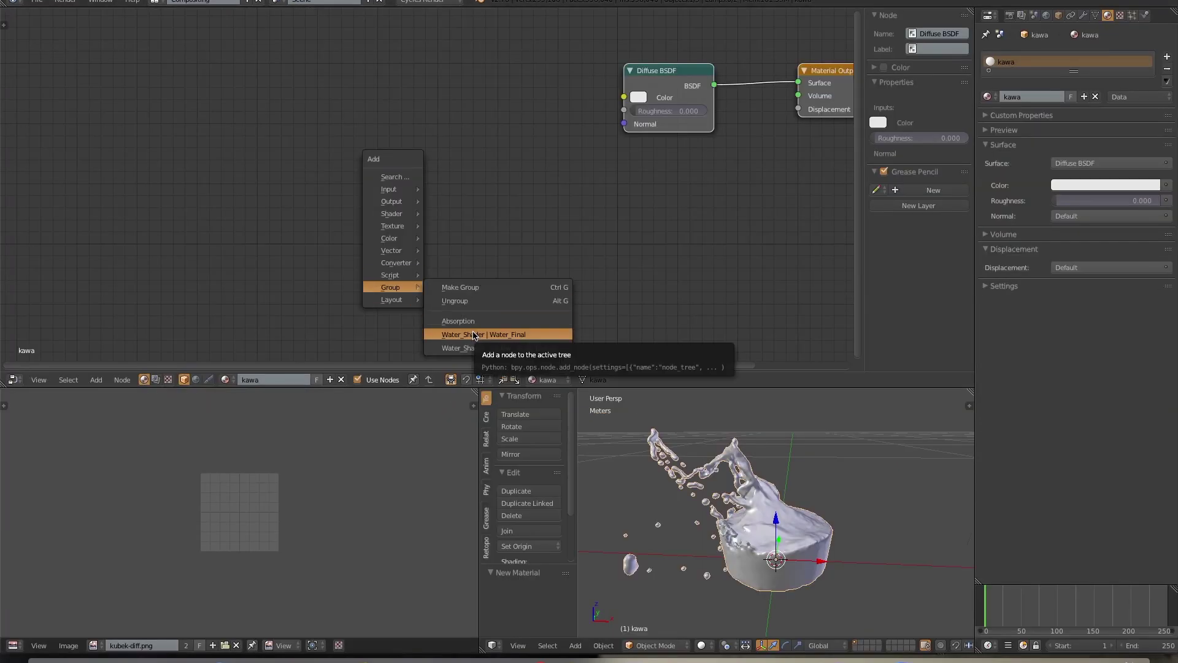
- Use the Water_Shader group as the surface, raise Realistic Absorption and set the absorption colour
left_click(473, 336)
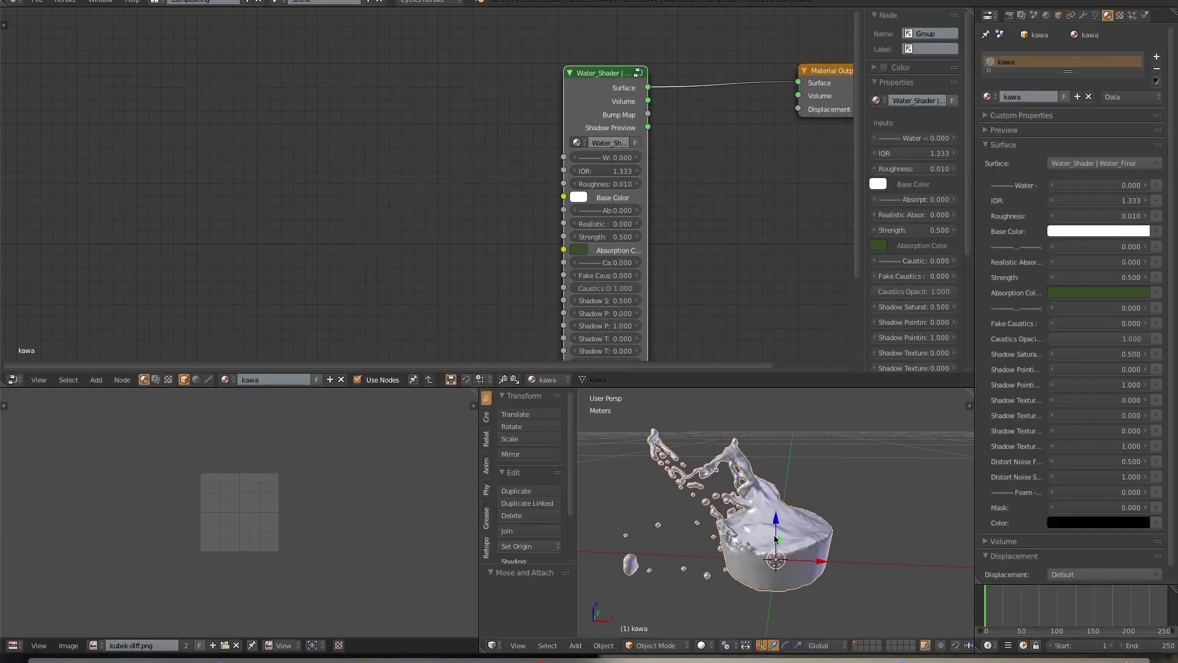
left_click(617, 212)
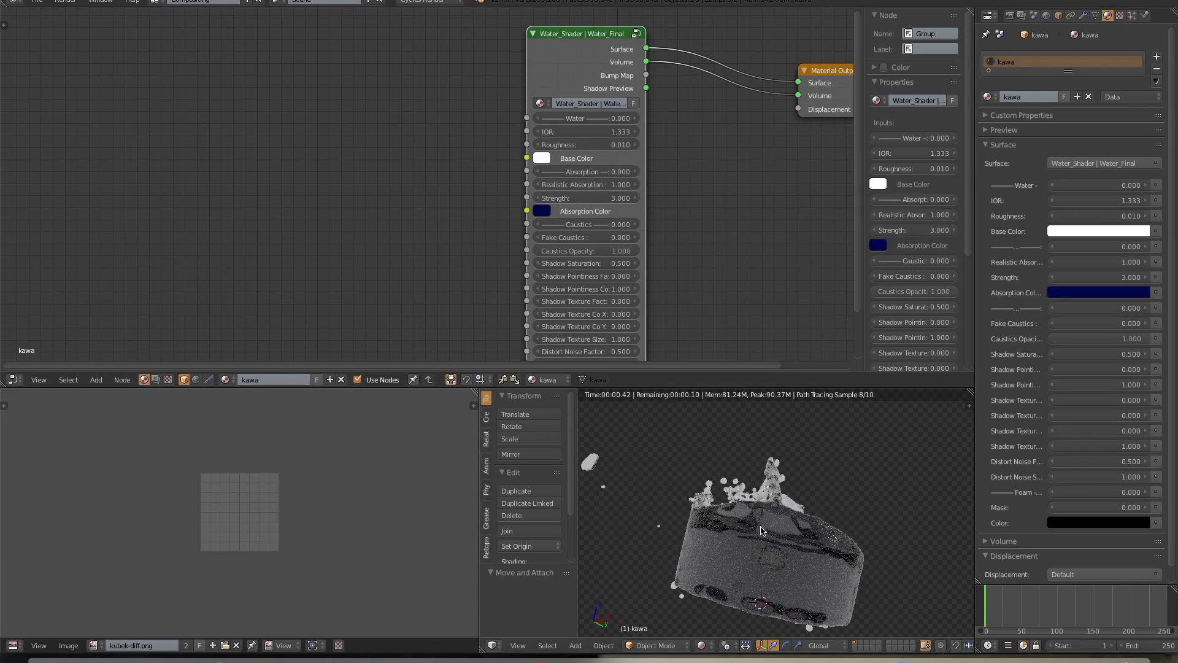
left_click(543, 212)
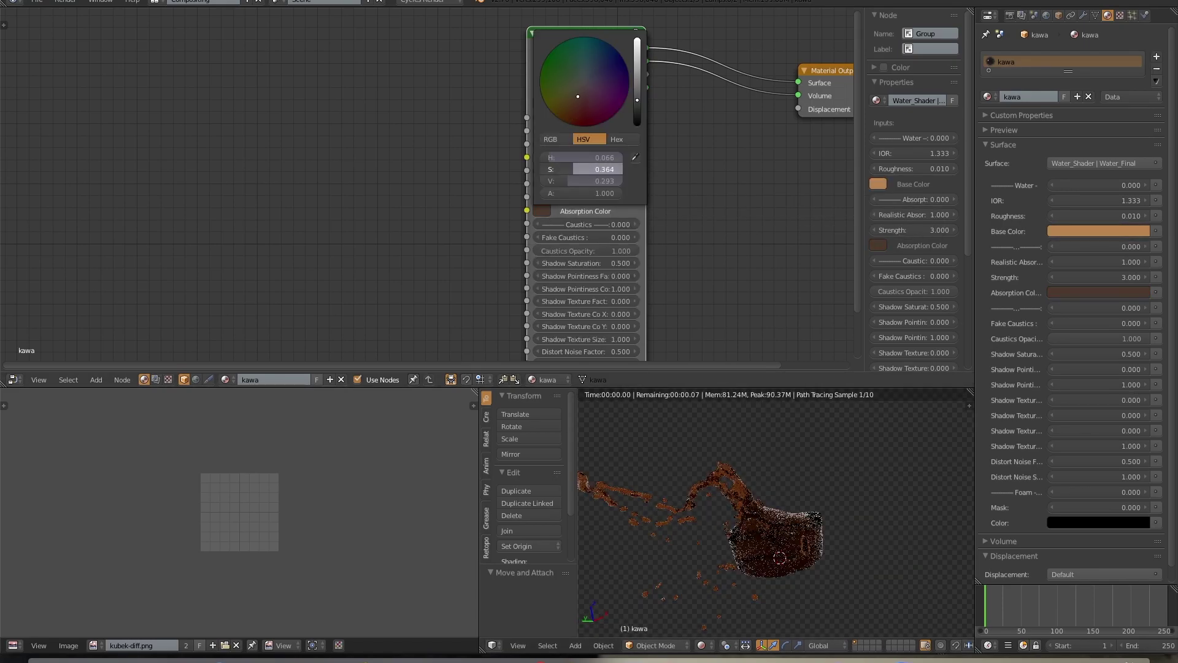
middle_click_drag(789, 513, 762, 466)
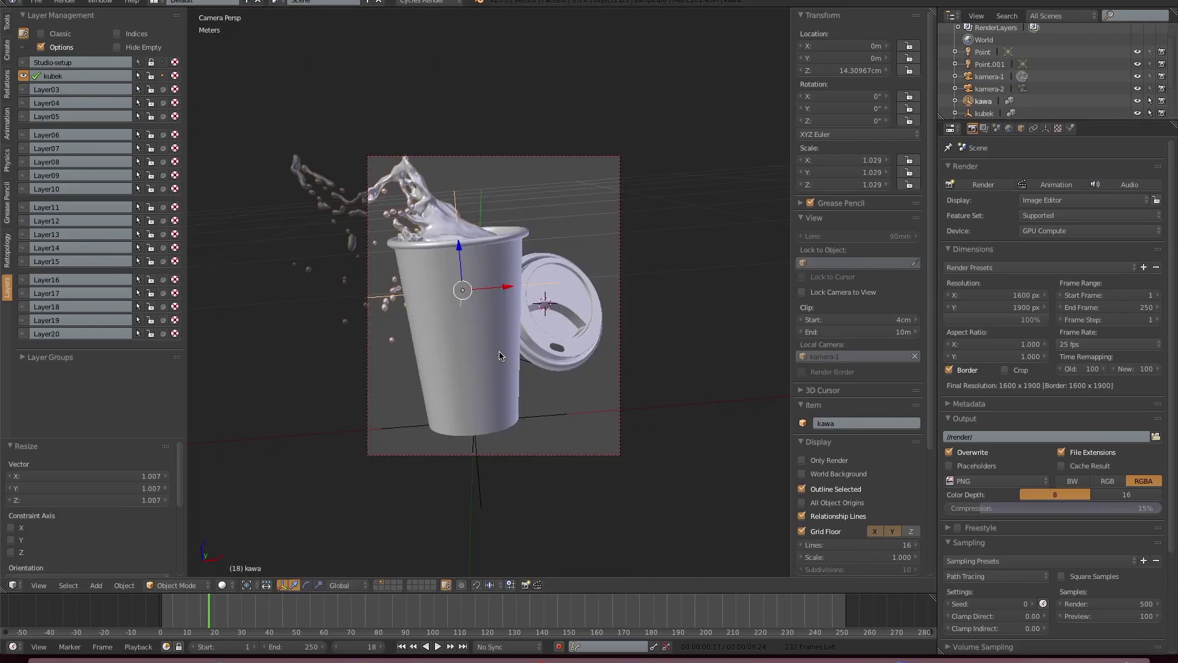
- Return to solid shading, select the kamera-1 camera, and show the render settings
key("shift+z")
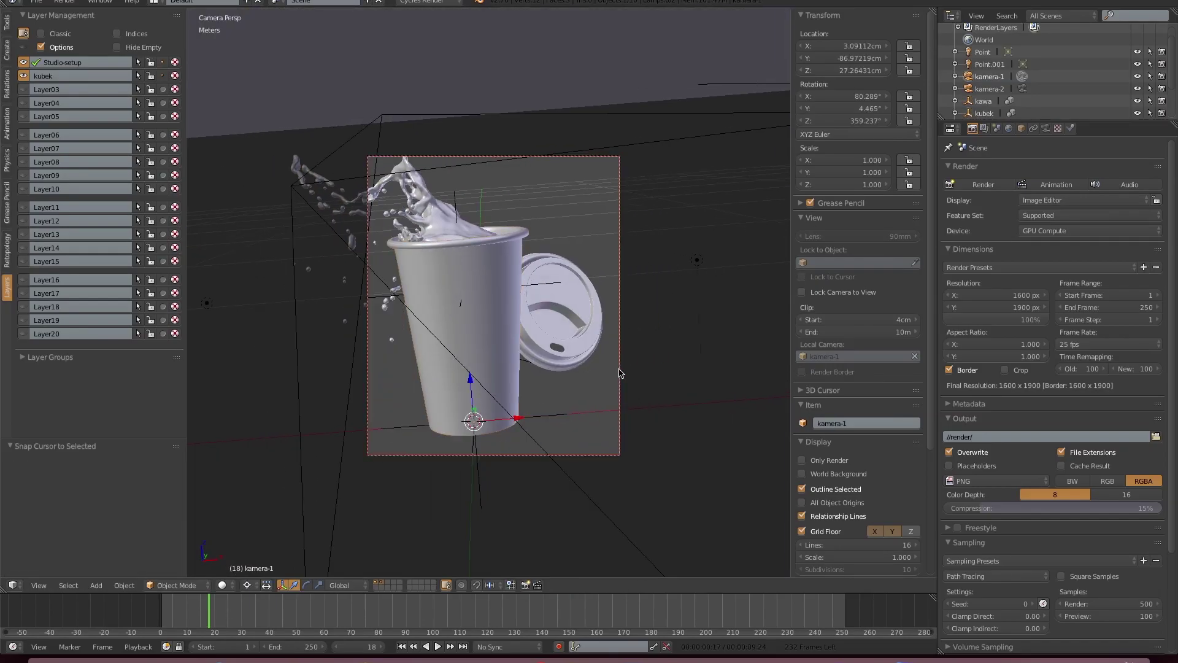
right_click(513, 319)
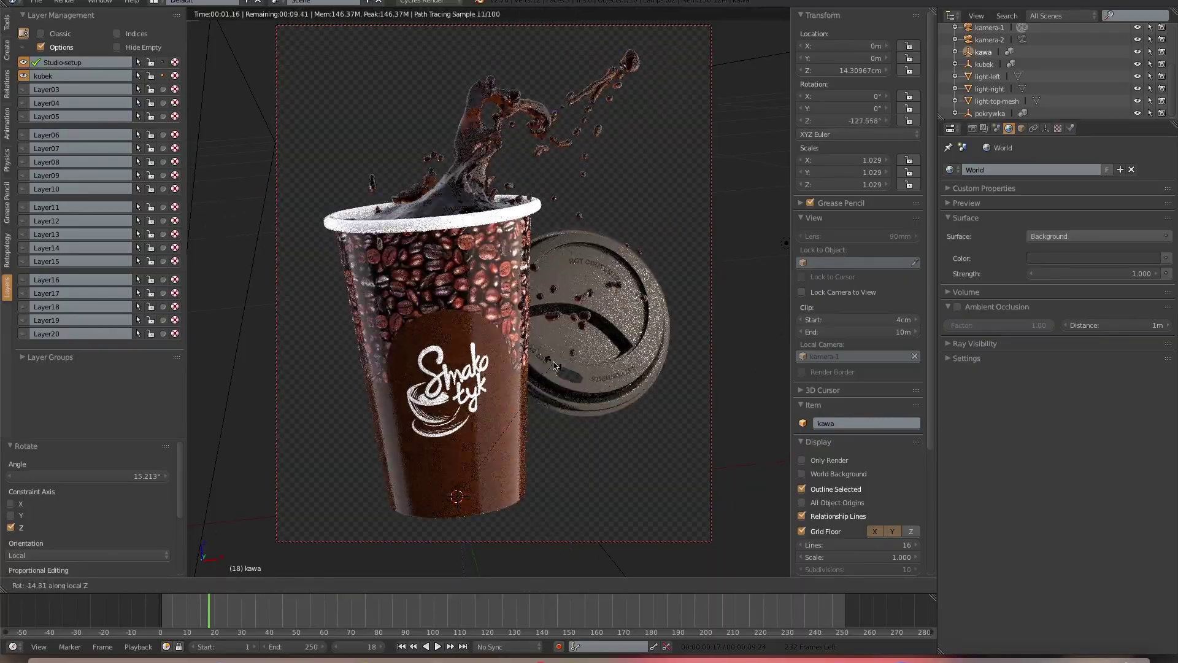
key("shift+z")
left_click(972, 128)
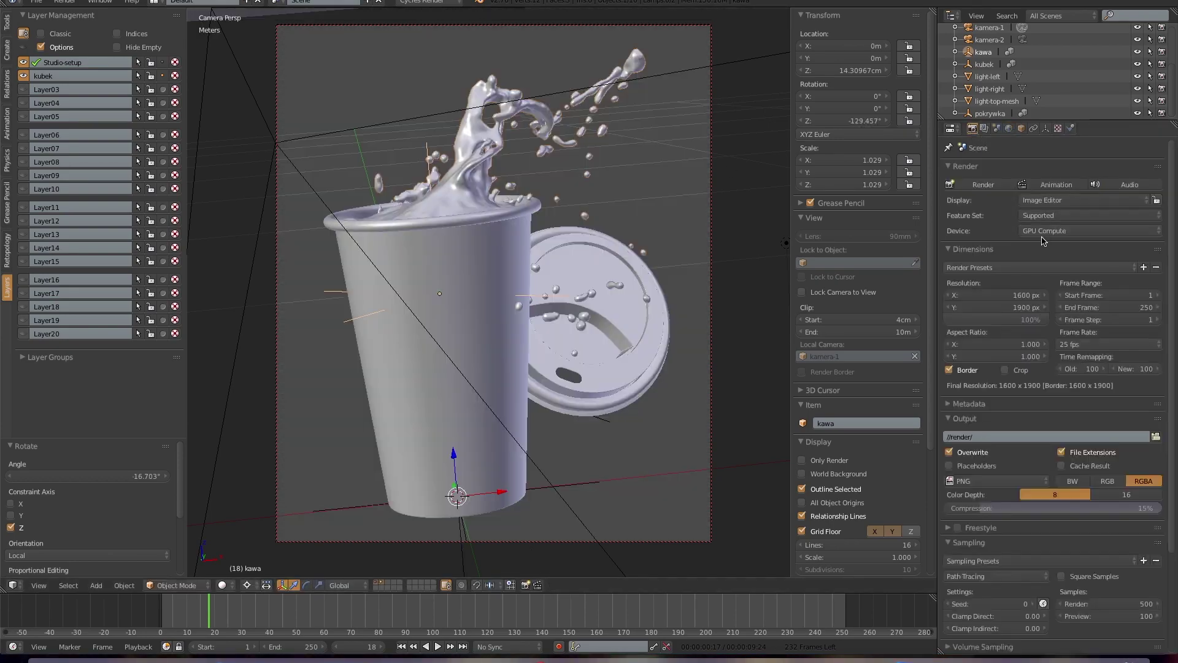
- Render the final Cycles image with F12
key("F12")
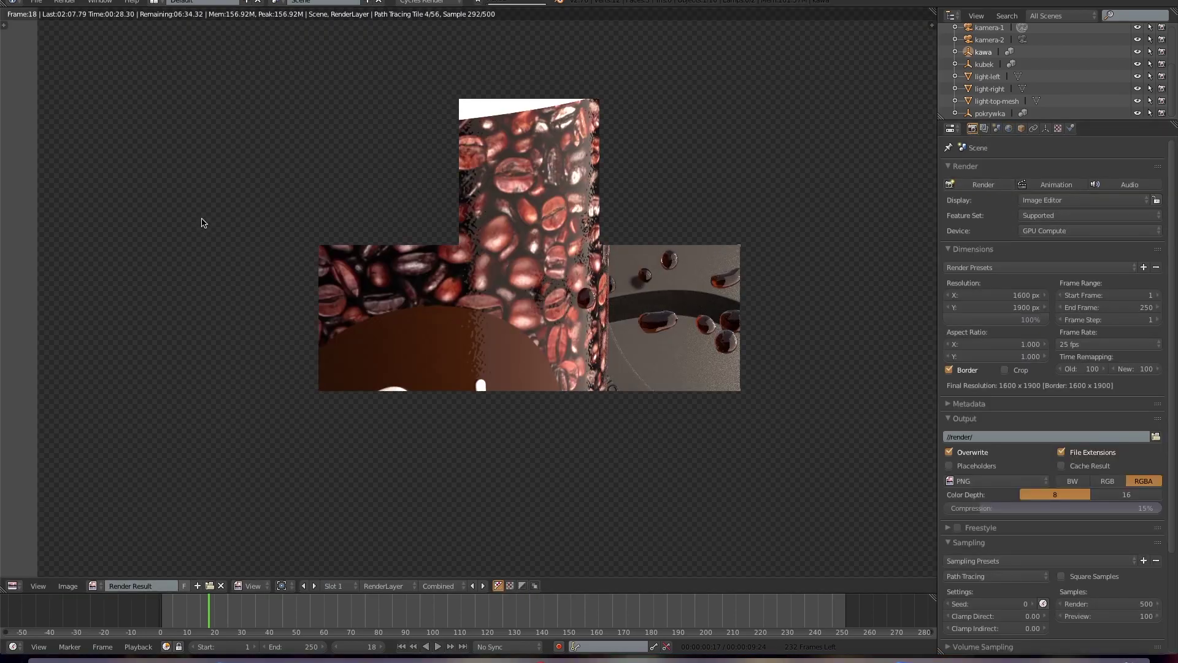